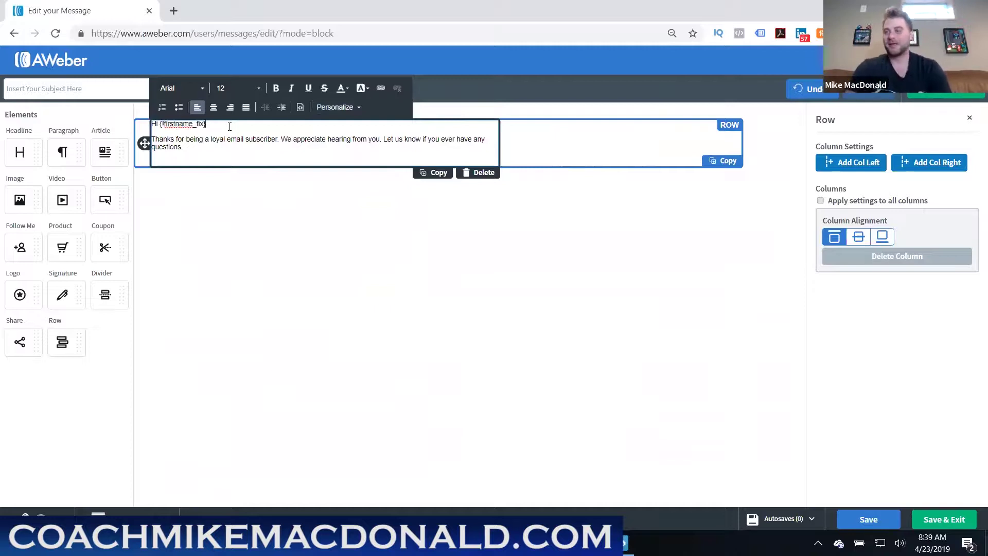
# Step: Insert the subscriber's First Name personalization field into the empty message subject line
pyautogui.click(249, 186)
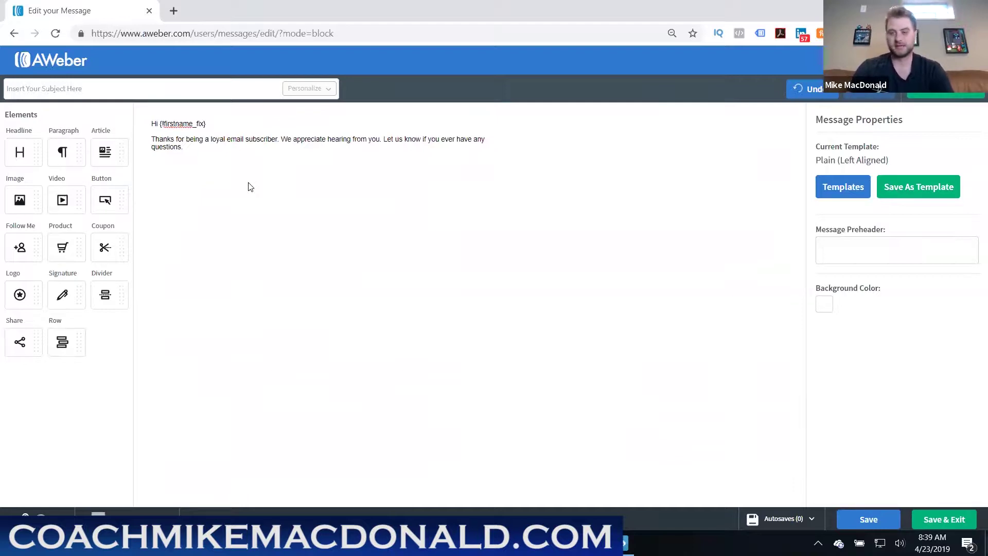
pyautogui.click(134, 88)
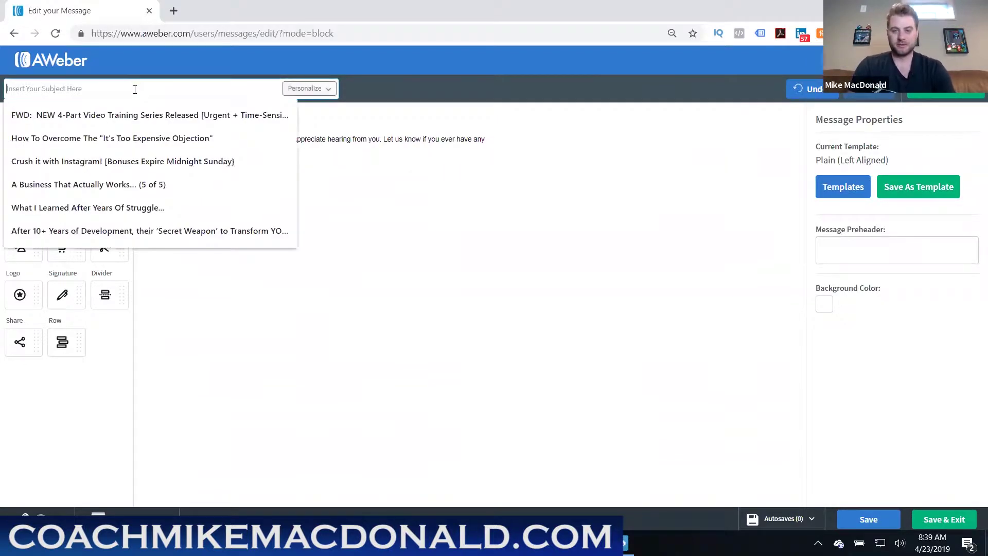
pyautogui.click(292, 88)
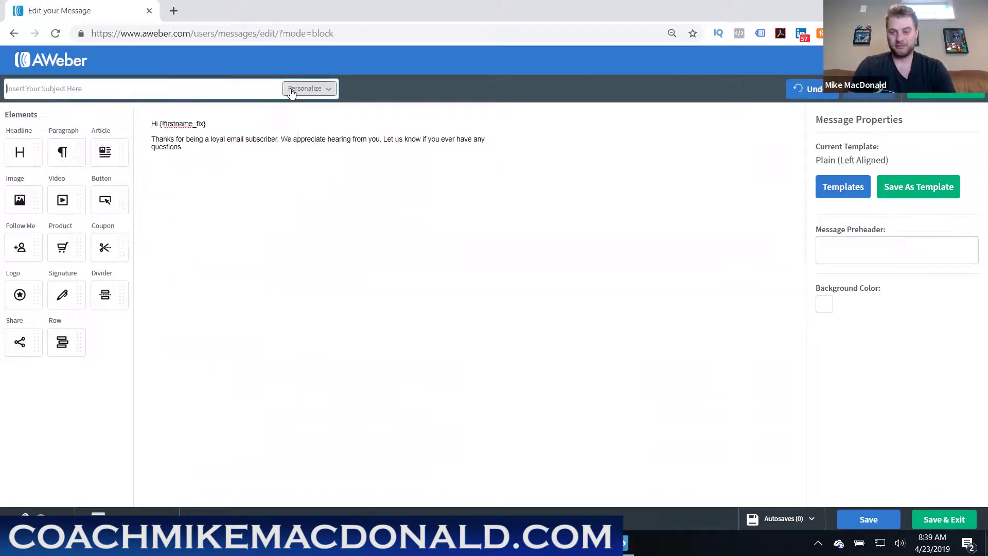
pyautogui.click(296, 108)
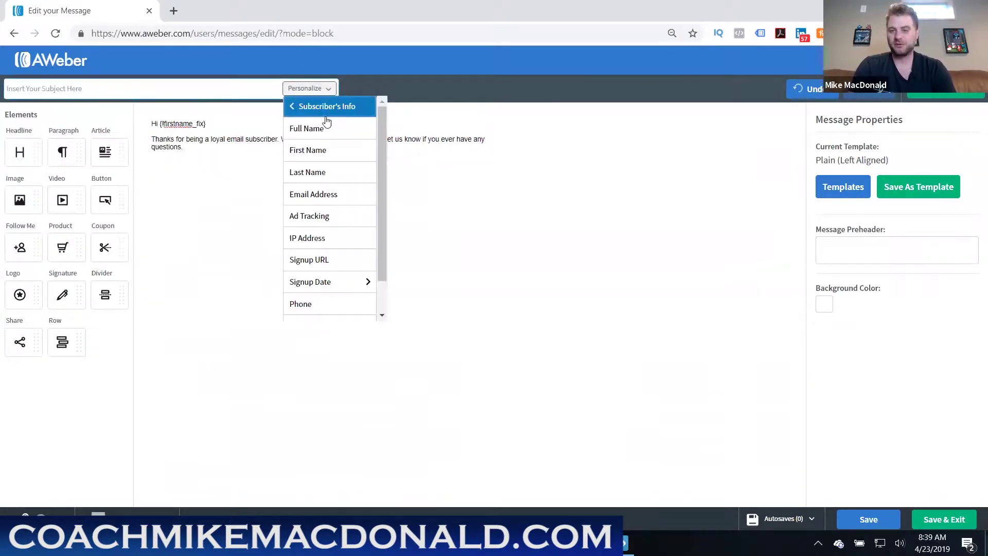
pyautogui.click(323, 149)
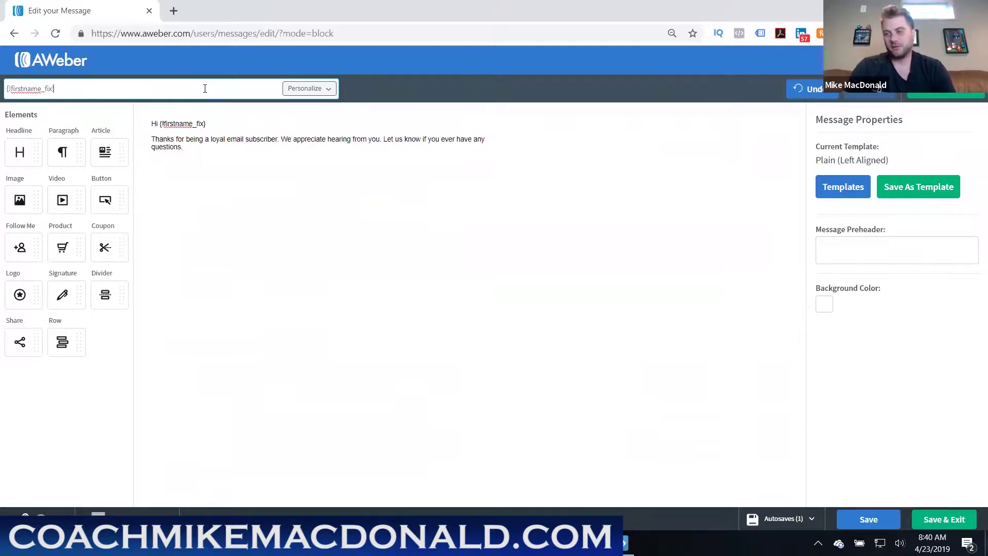
# Step: Replace the subject line's personalization field with "I can't believe they did this!..."
pyautogui.tripleClick(98, 95)
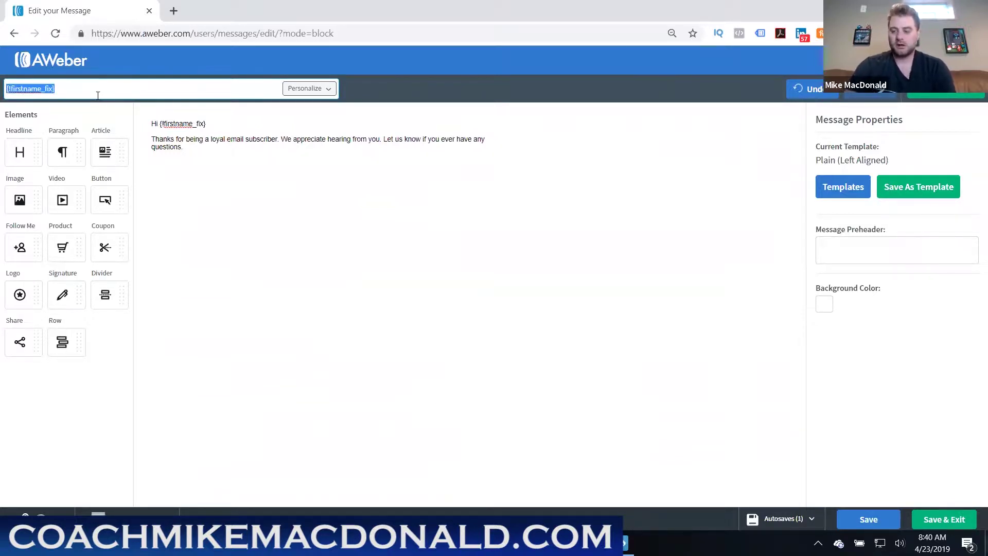
pyautogui.press('BackSpace')
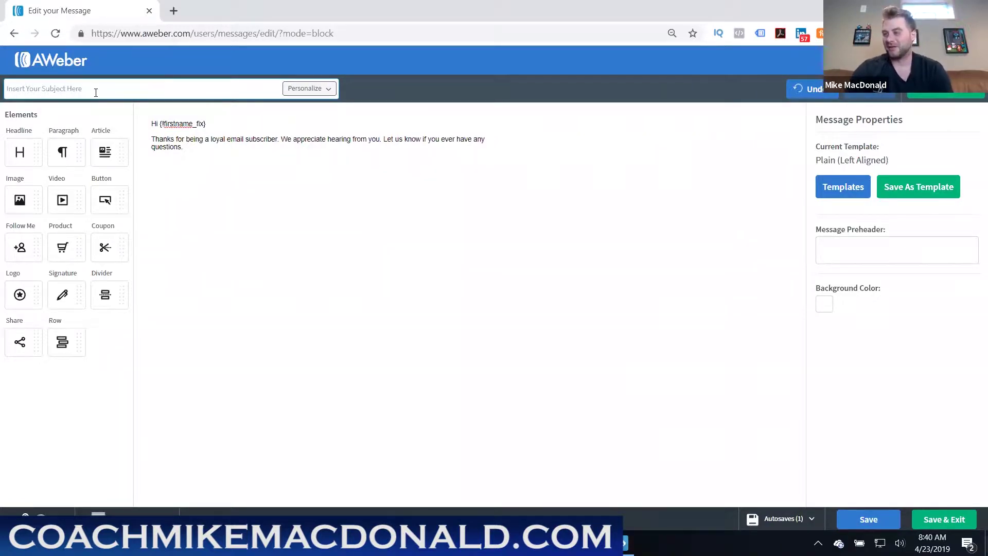
pyautogui.click(95, 93)
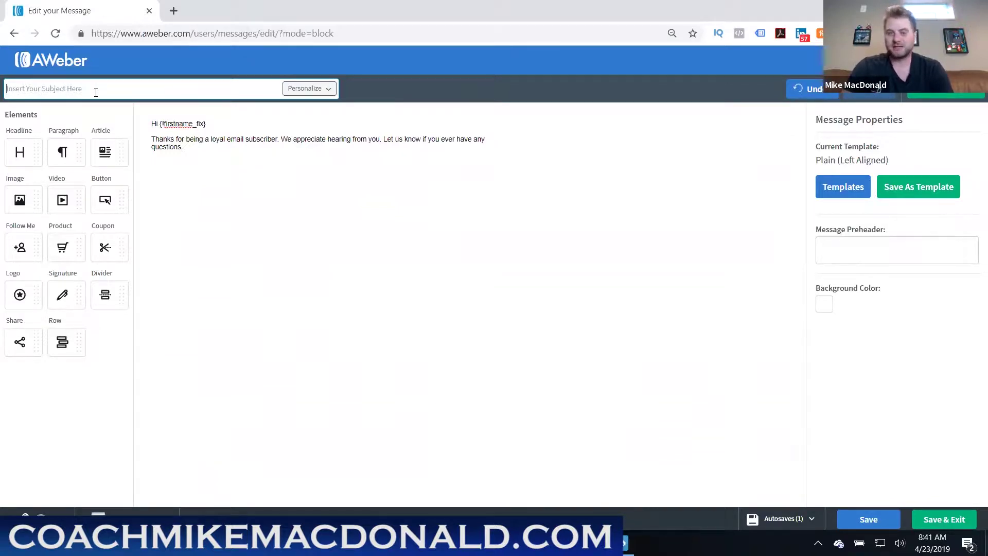
pyautogui.write('I can')
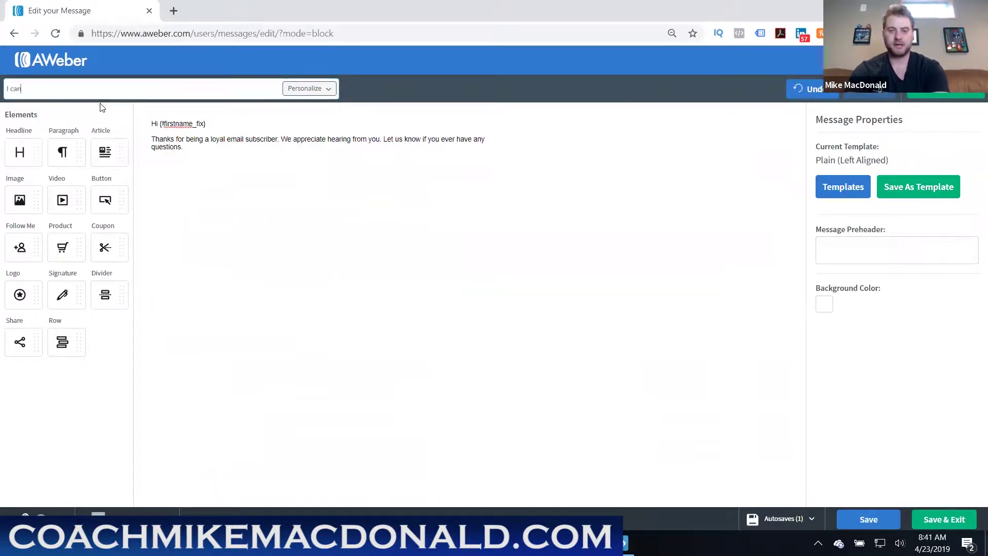
pyautogui.write("'t belie")
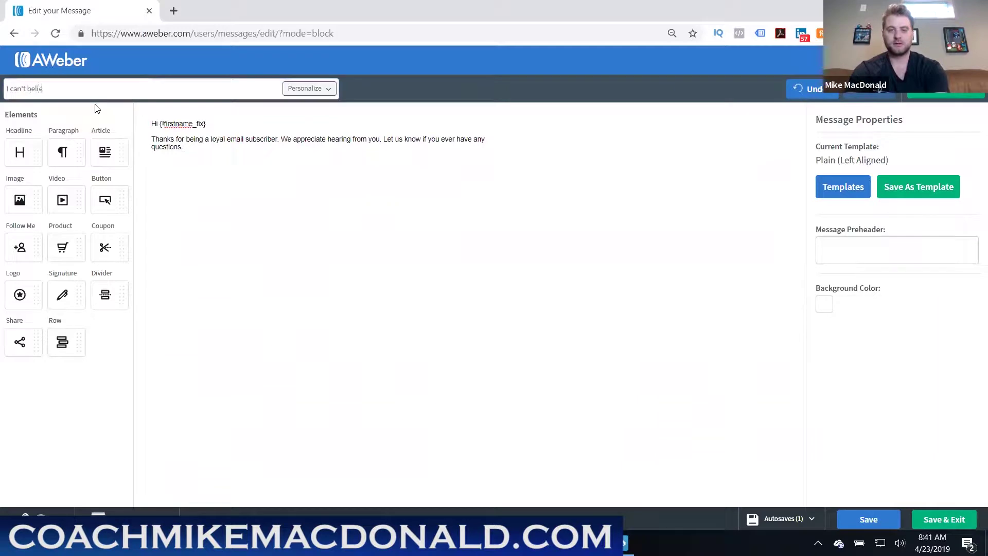
pyautogui.write('ve they')
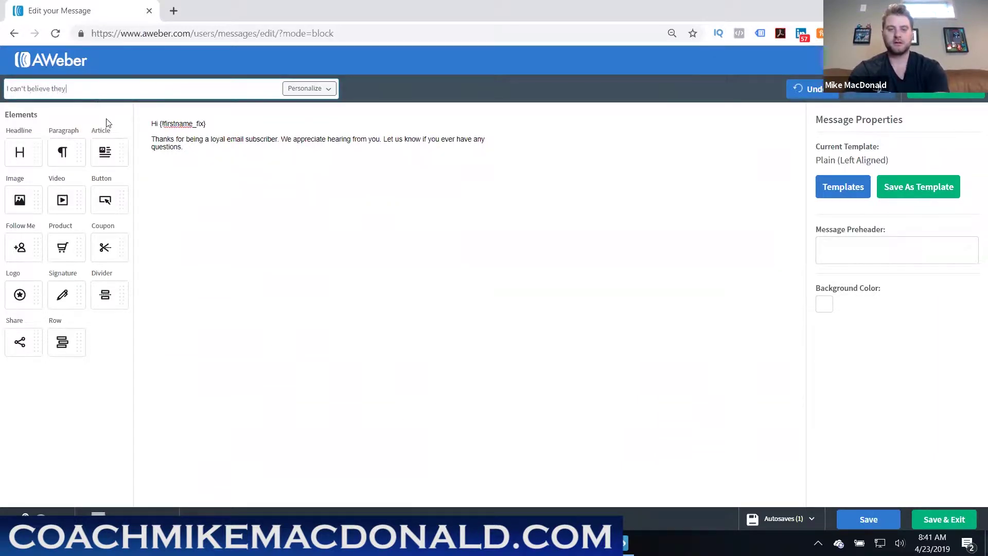
pyautogui.write(' did this!...')
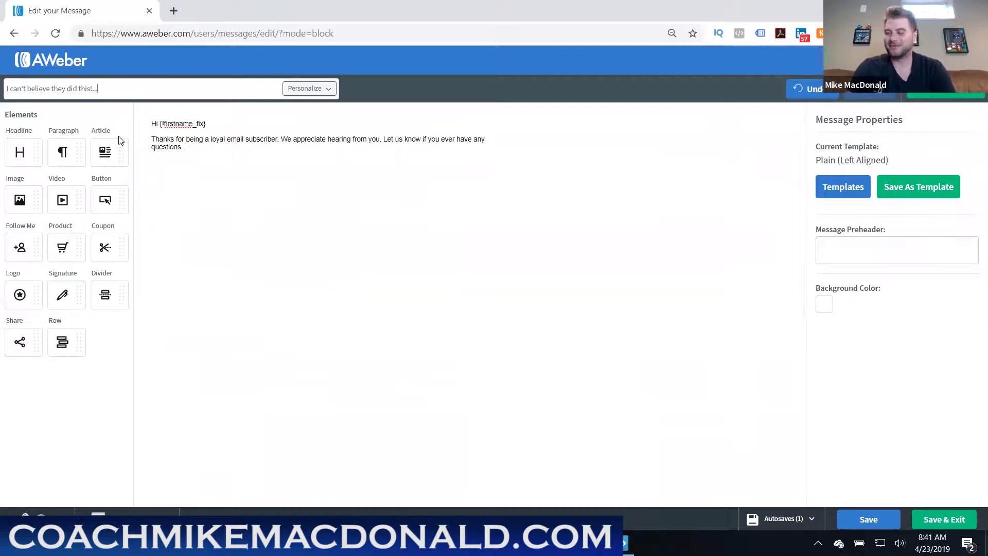
# Step: Replace the message subject line with "Marketing Secrets Revealed"
pyautogui.moveTo(98, 89); pyautogui.dragTo(2, 74)
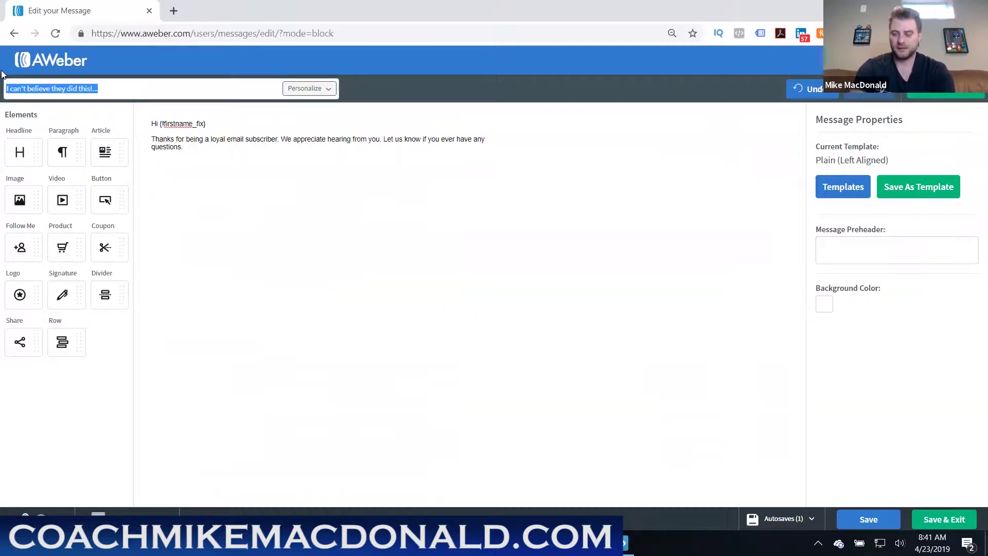
pyautogui.press('BackSpace')
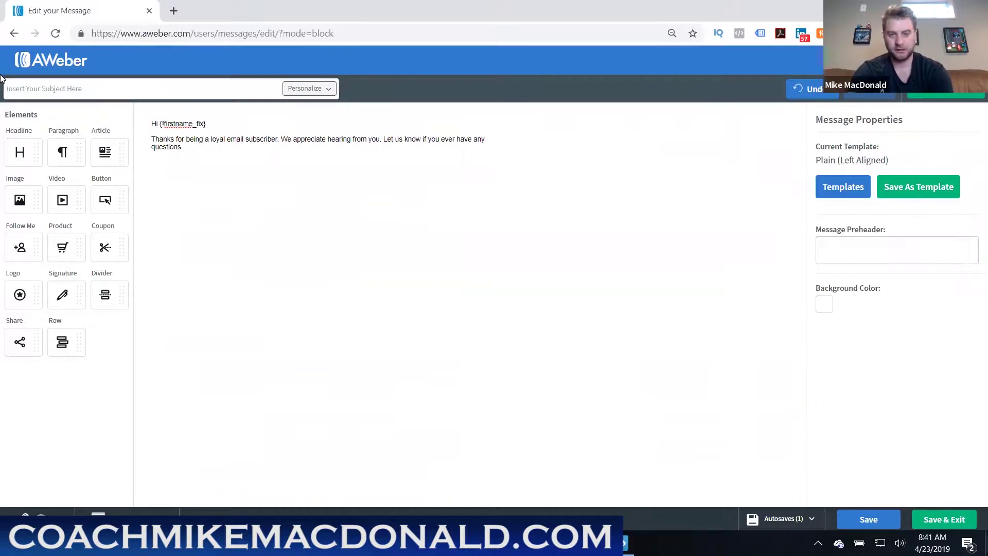
pyautogui.write('Marketing')
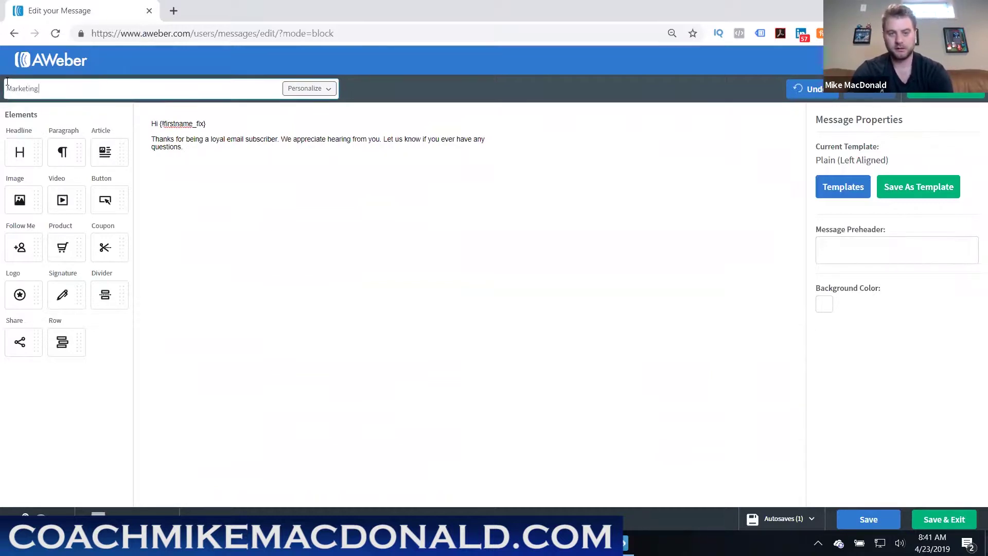
pyautogui.write(' Secrets')
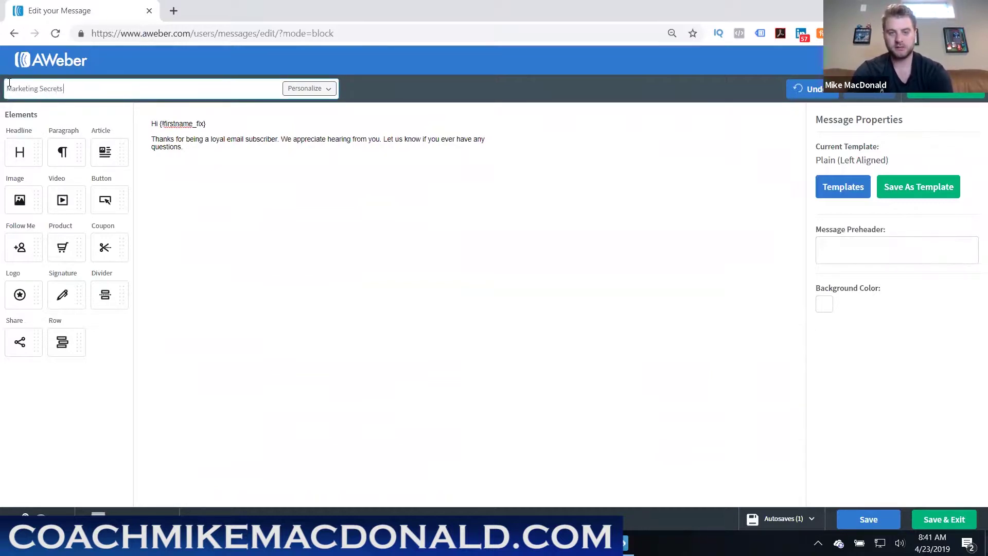
pyautogui.write(' Revealed')
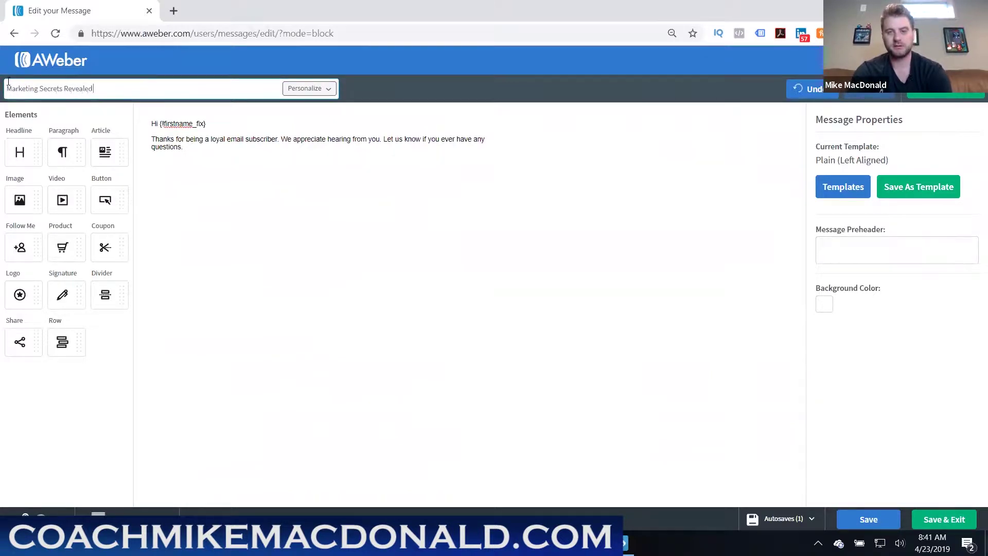
pyautogui.click(9, 76)
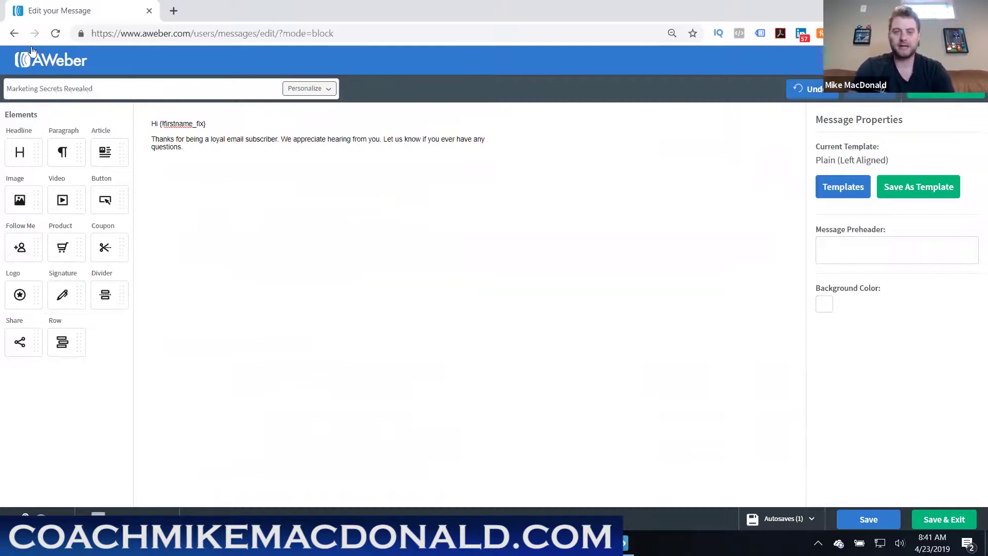
# Step: Open the Sharethrough Headline Analyzer at headlines.sharethrough.com in a new browser tab
pyautogui.click(173, 11)
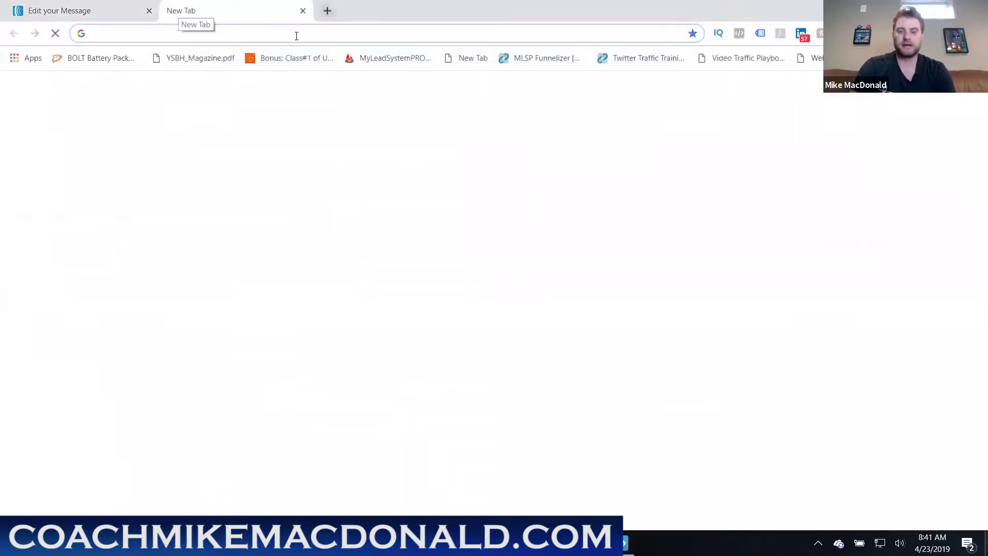
pyautogui.write('head')
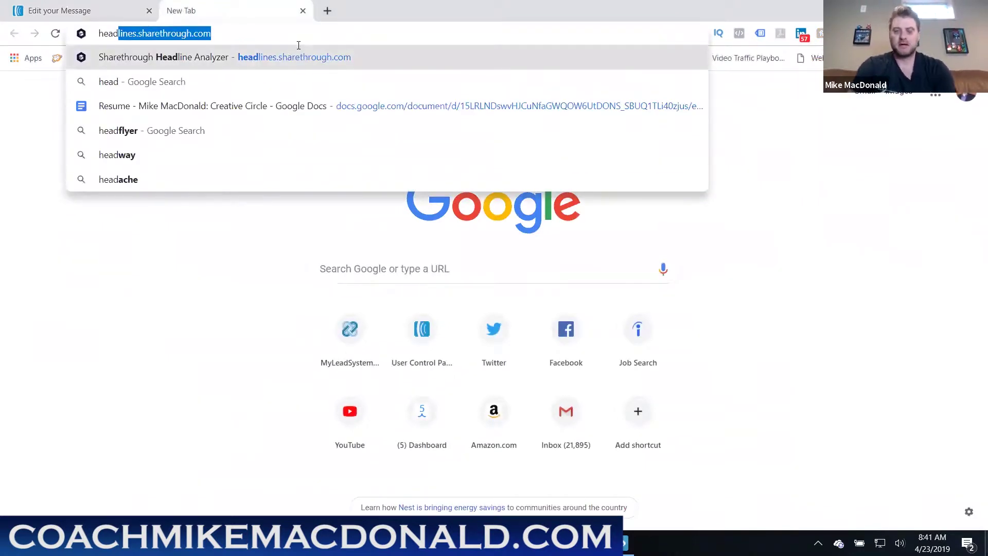
pyautogui.click(252, 35)
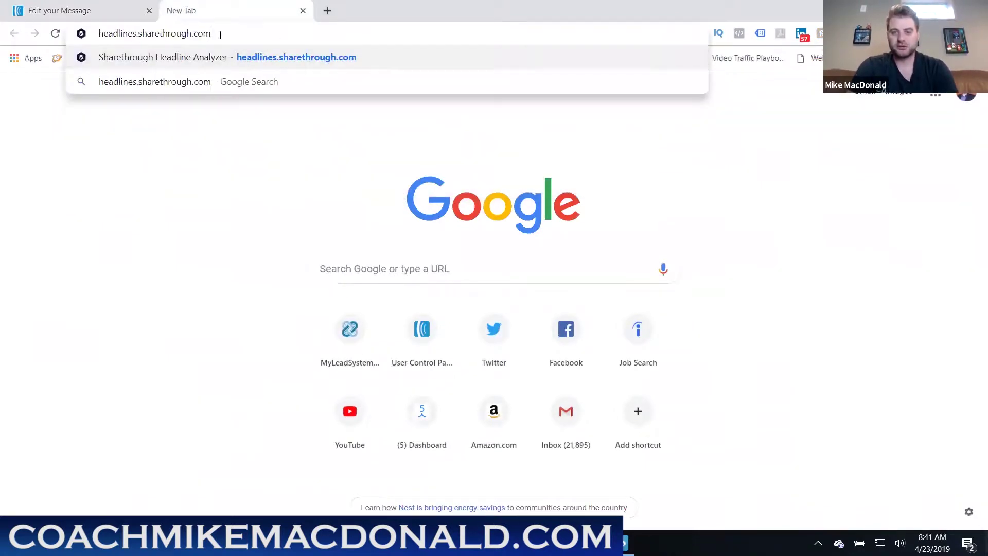
pyautogui.press('Return')
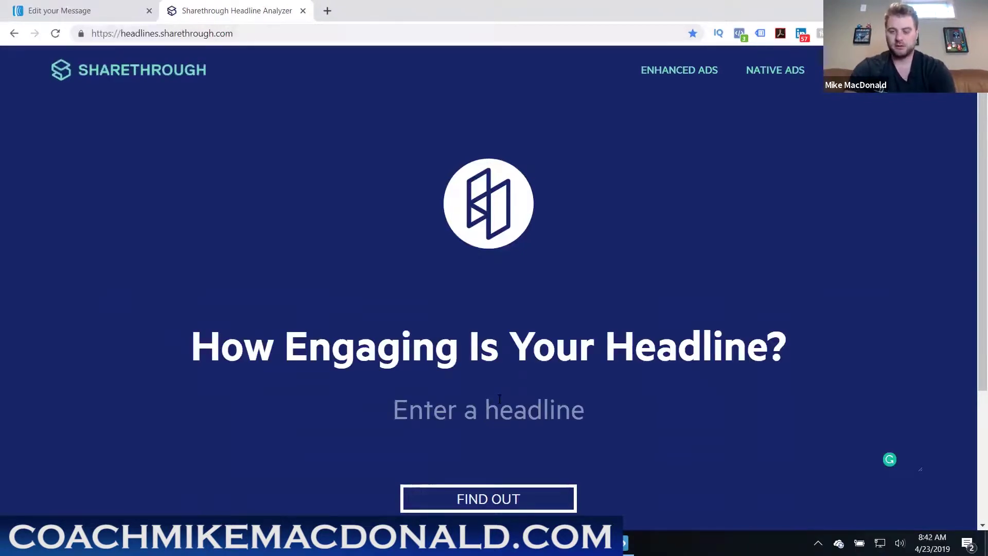
# Step: Analyze the headline "Top Earner Marketing Secrets Revealed" in the headline analyzer
pyautogui.write('To')
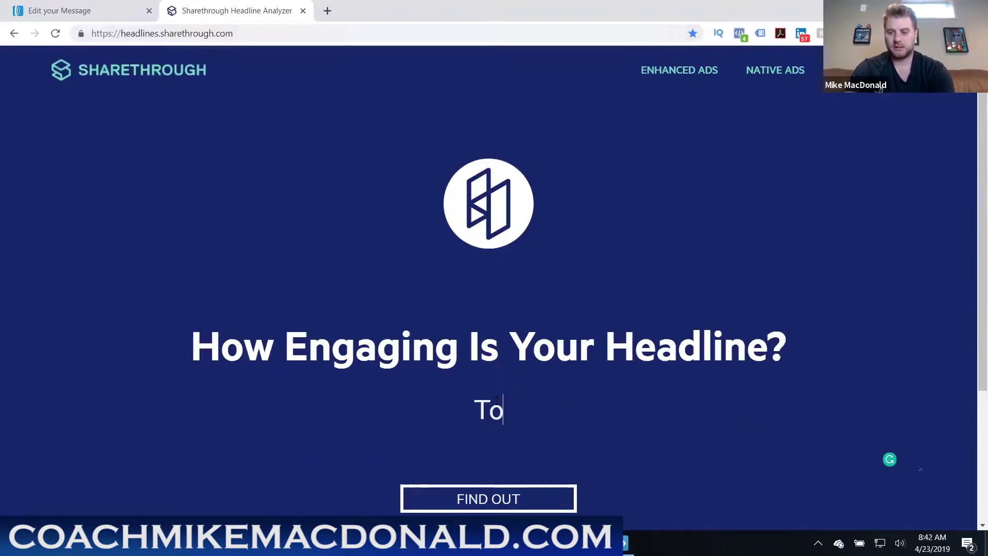
pyautogui.write('p Earner M')
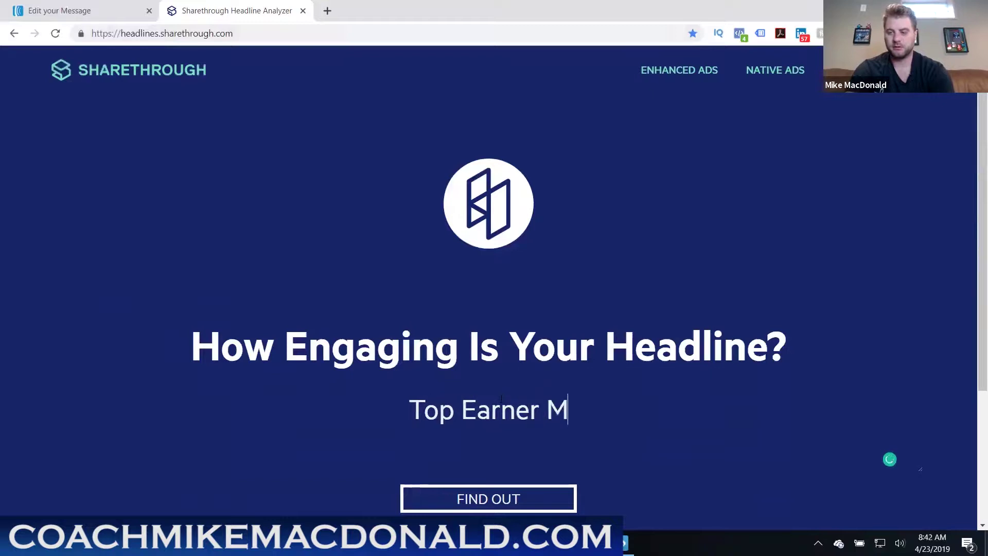
pyautogui.write('arketing Secre')
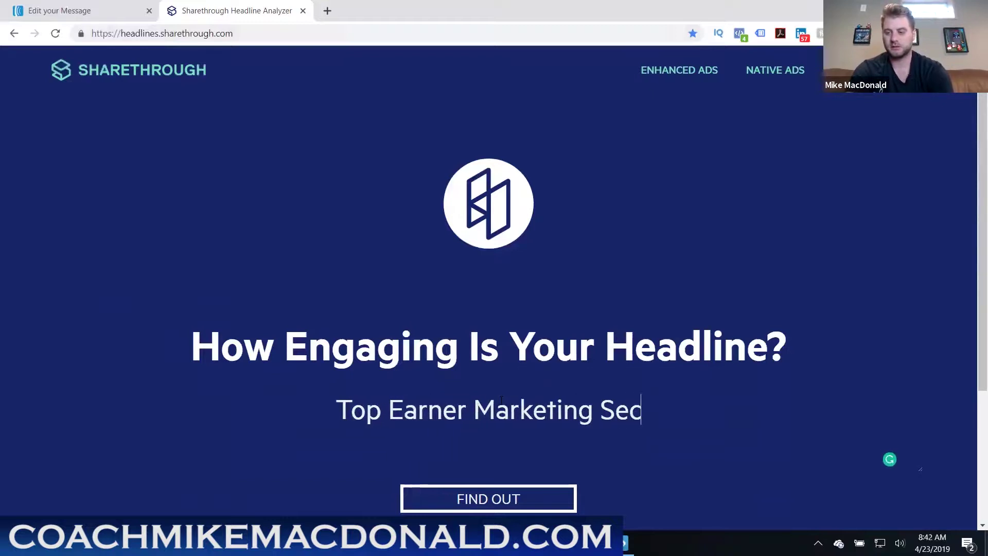
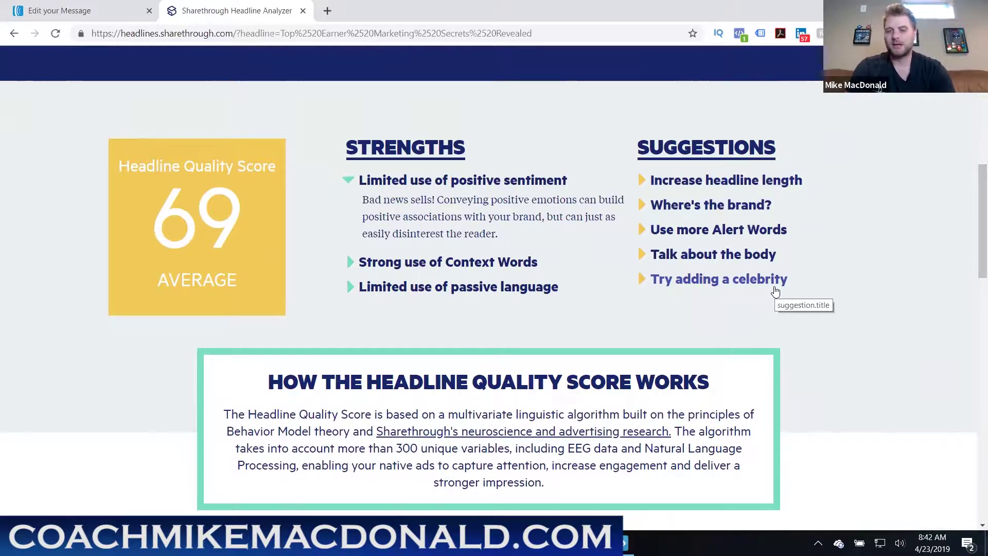
# Step: Add the word "Essential" in front of the headline, analyze it again and review its quality score
pyautogui.moveTo(974, 177); pyautogui.dragTo(974, 170)
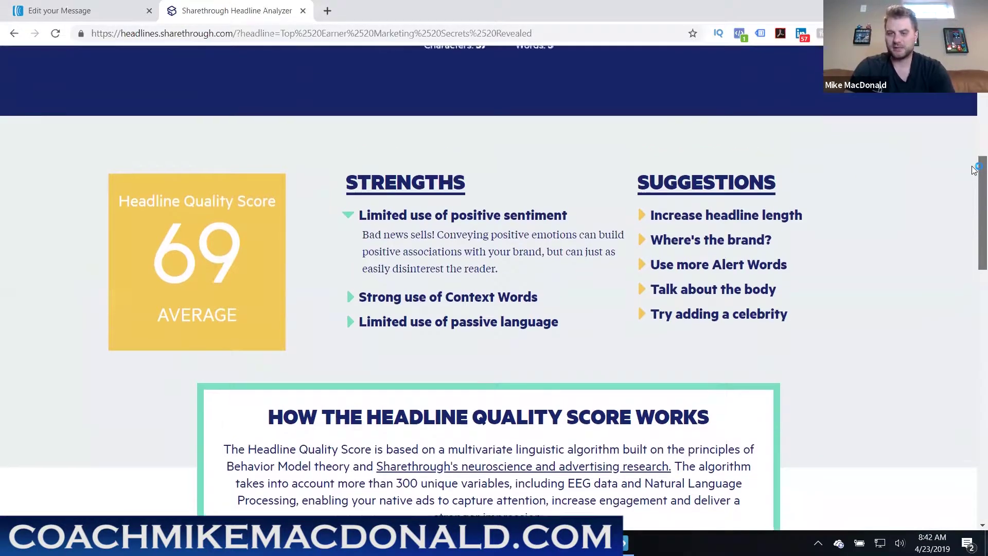
pyautogui.scroll(5, 974, 170)
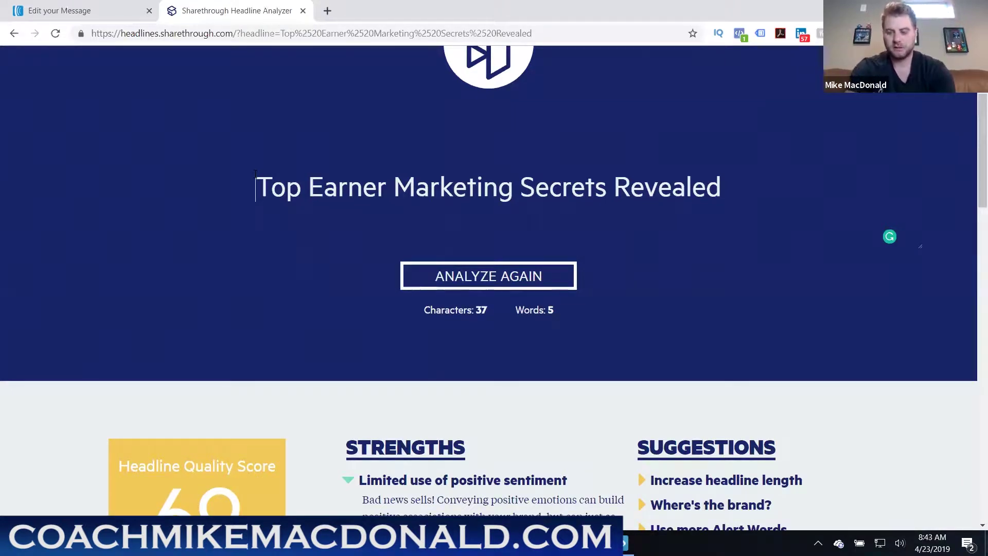
pyautogui.write('Essent')
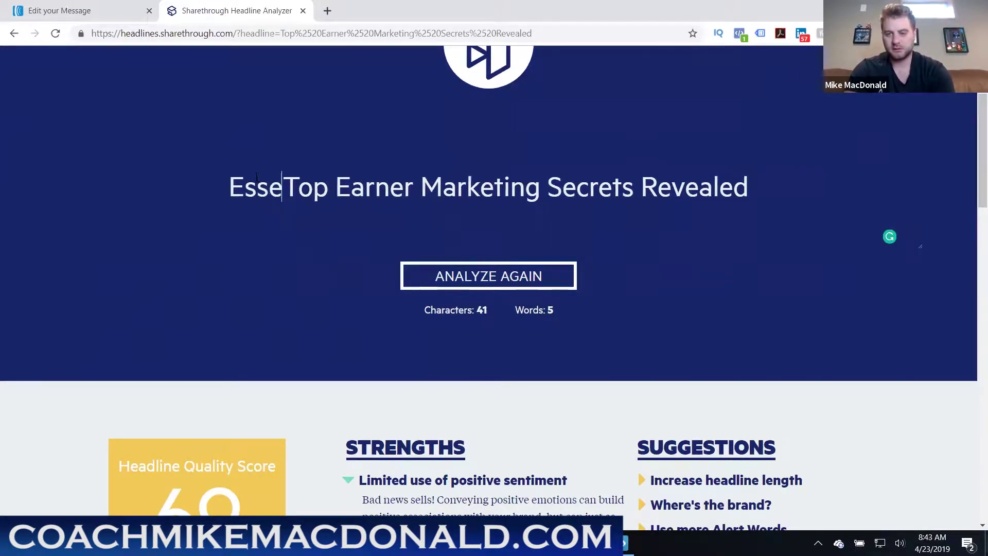
pyautogui.write('ial')
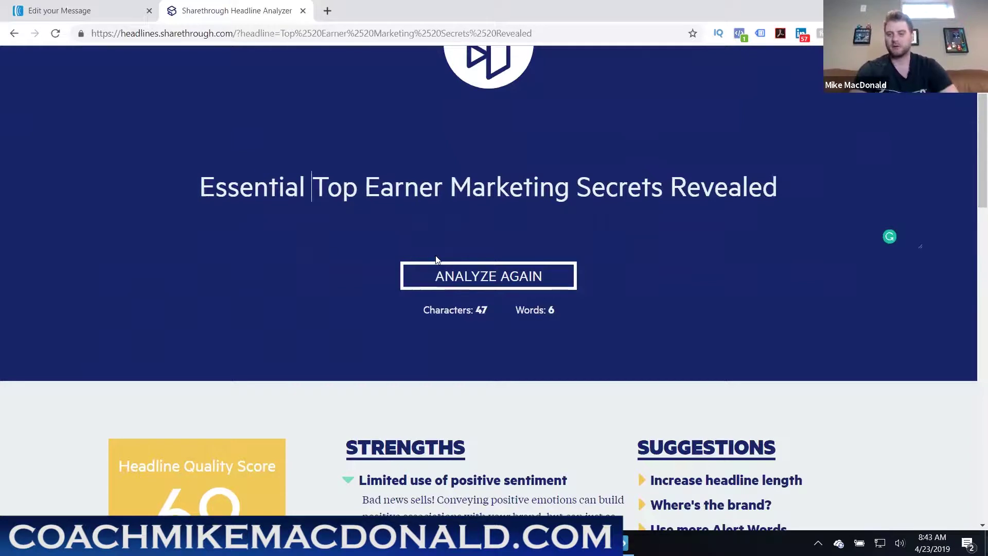
pyautogui.click(439, 271)
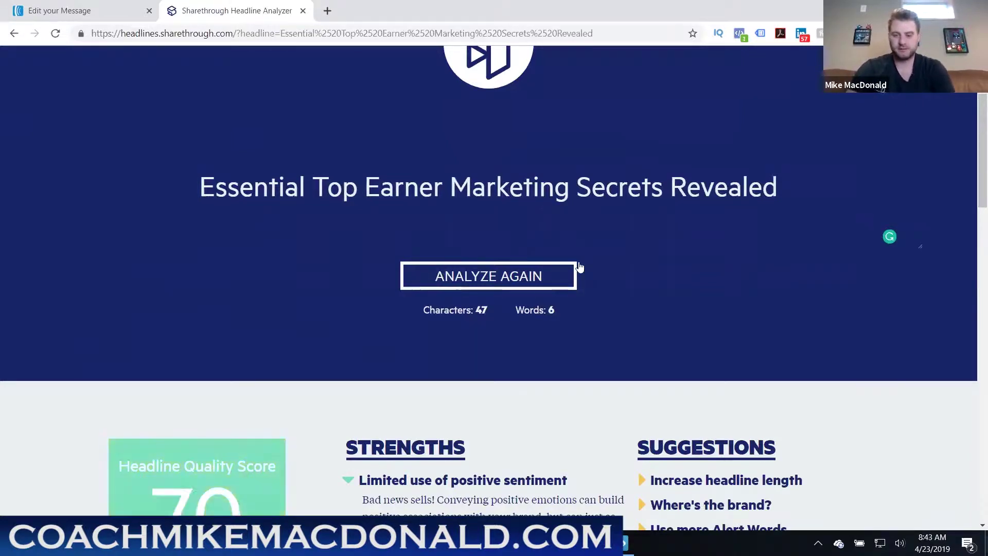
pyautogui.scroll(-1, 972, 142)
pyautogui.scroll(-1, 972, 142)
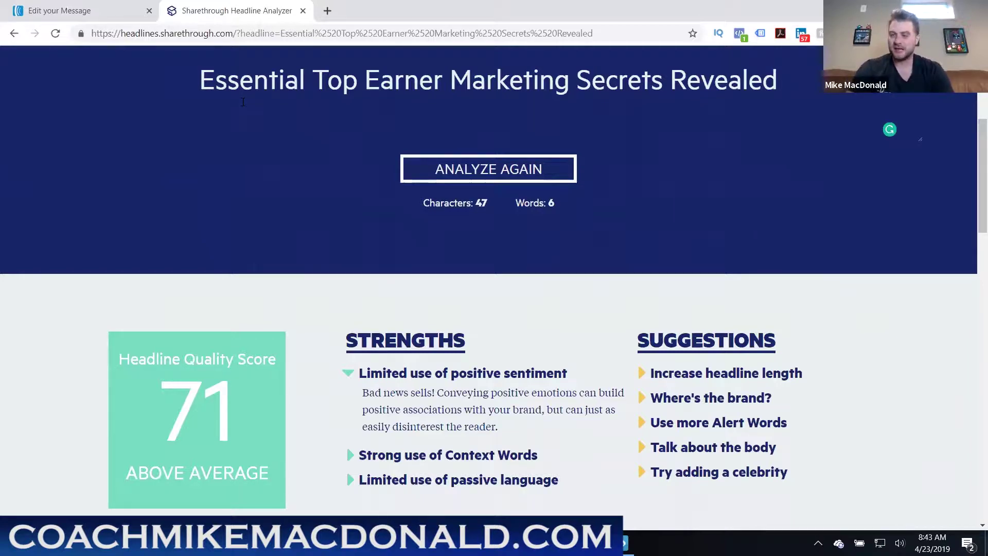
# Step: Return to AWeber, save and exit the message, and open the spam score of the "Marketing Secrets Revealed" draft
pyautogui.click(77, 10)
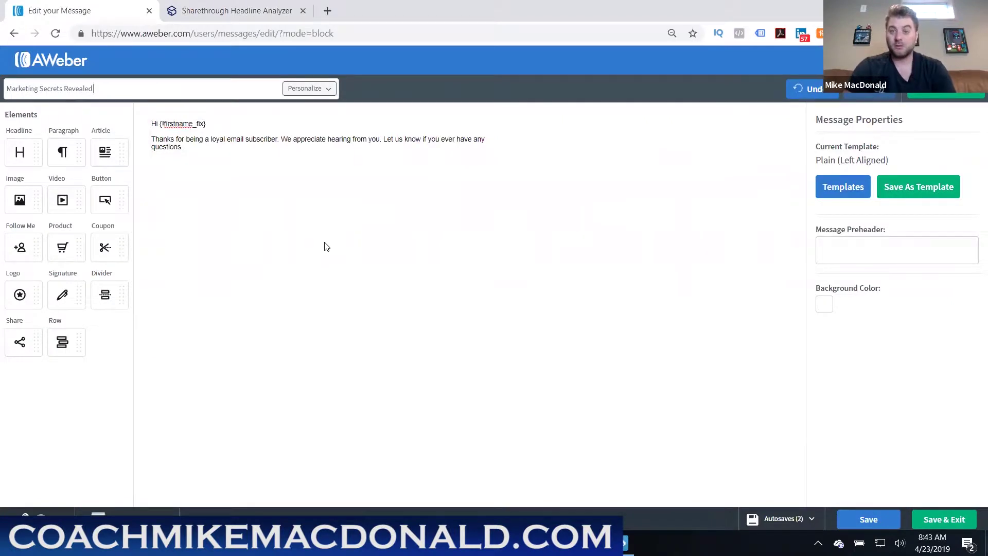
pyautogui.click(932, 521)
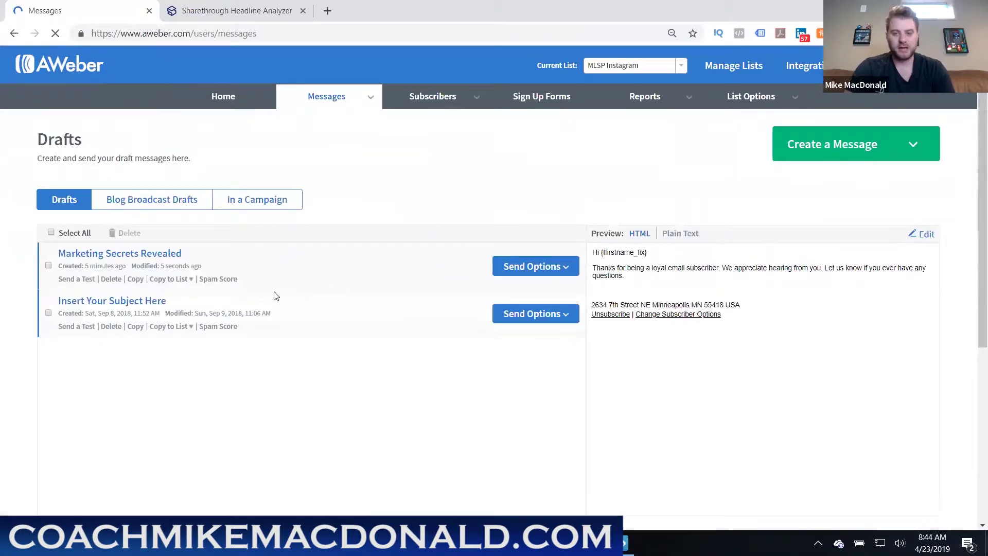
pyautogui.click(224, 281)
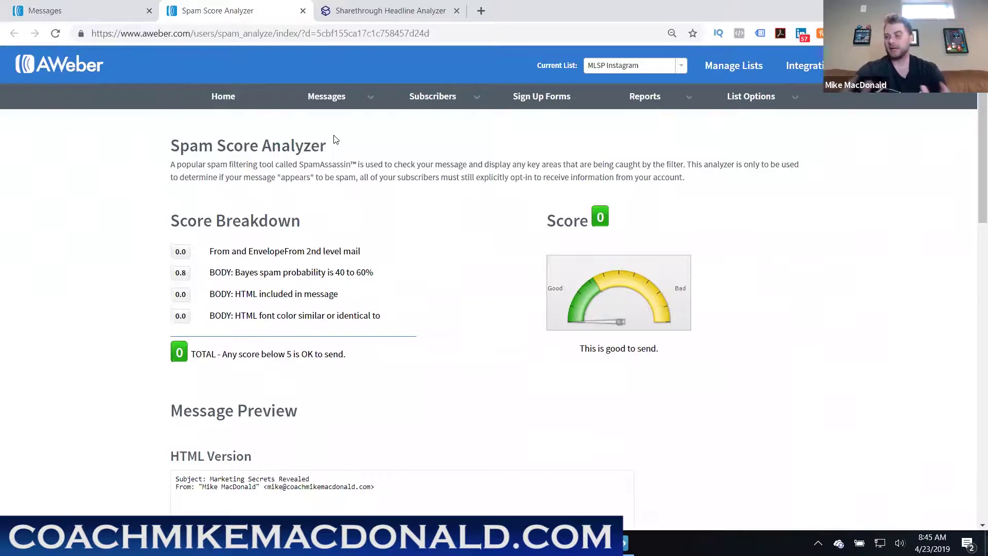
# Step: Open the Gmail inbox at gmail.com in a new browser tab
pyautogui.click(481, 10)
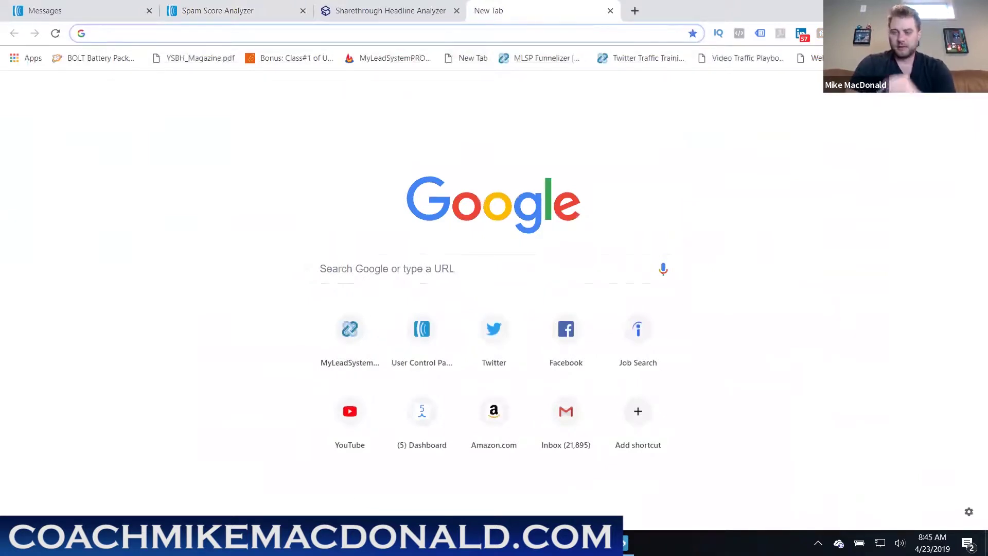
pyautogui.write('gmail.com')
pyautogui.press('Return')
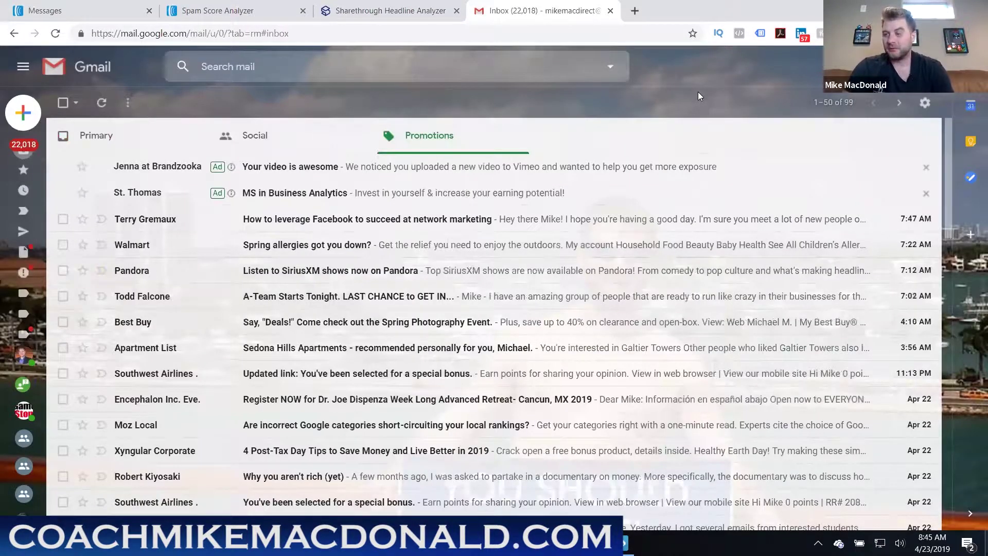